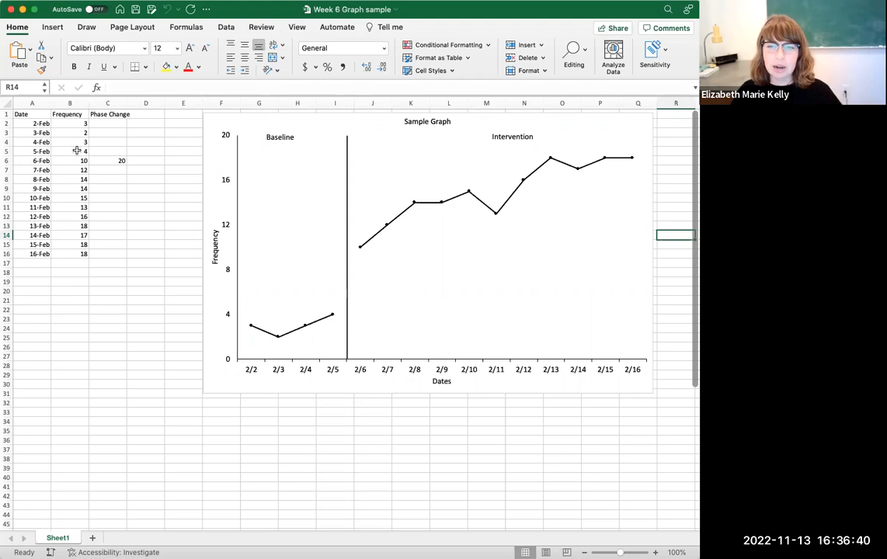
Extend the date series in column A from 16-Feb down to 2-Mar in row 30.
left_click_drag(39, 124, 34, 252)
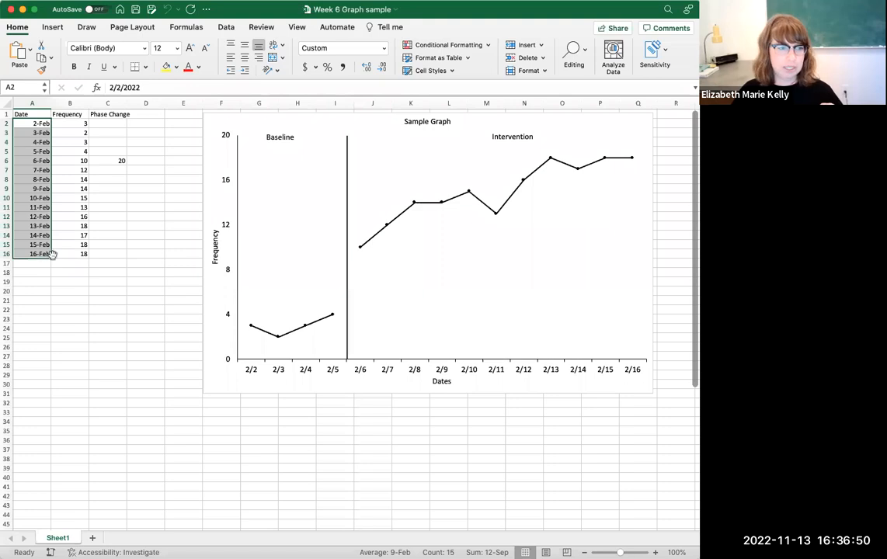
left_click_drag(49, 256, 43, 352)
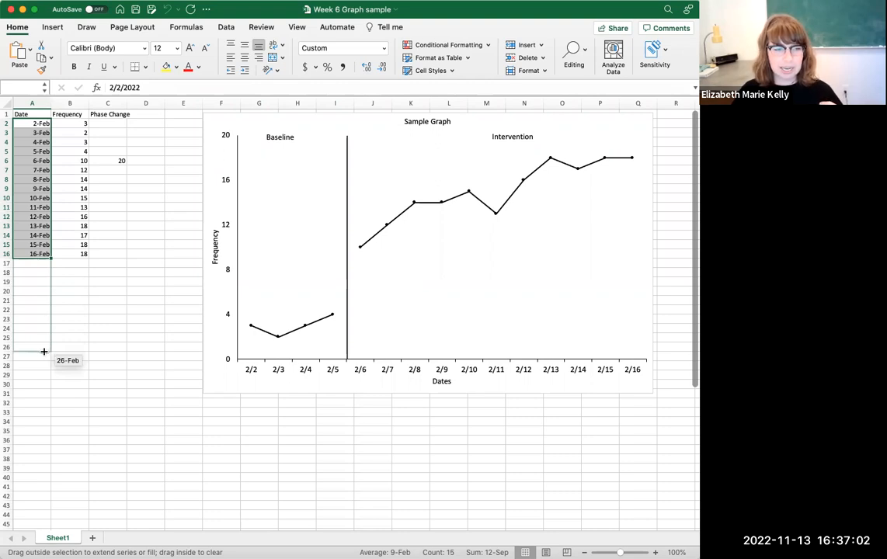
left_click_drag(43, 352, 41, 386)
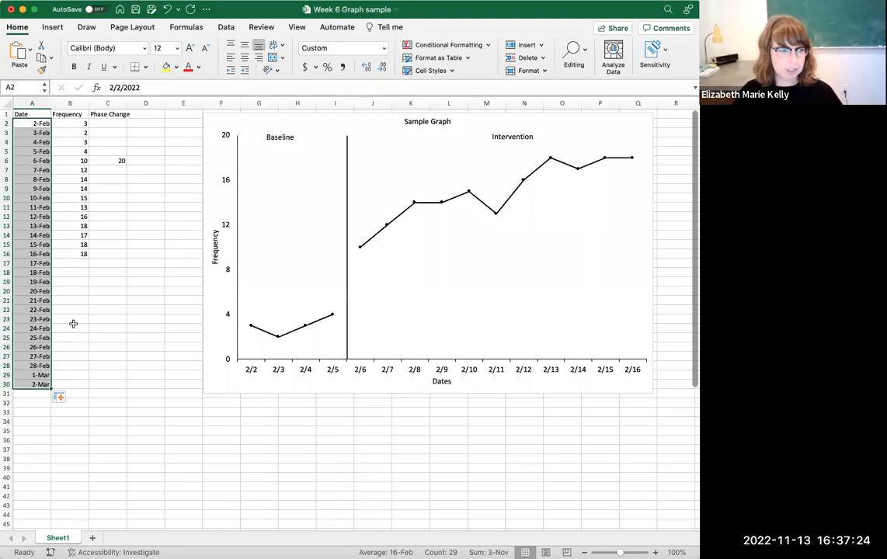
Enter a frequency of 18 for each date from 26-Feb to 2-Mar, in cells B26 to B30.
left_click(62, 347)
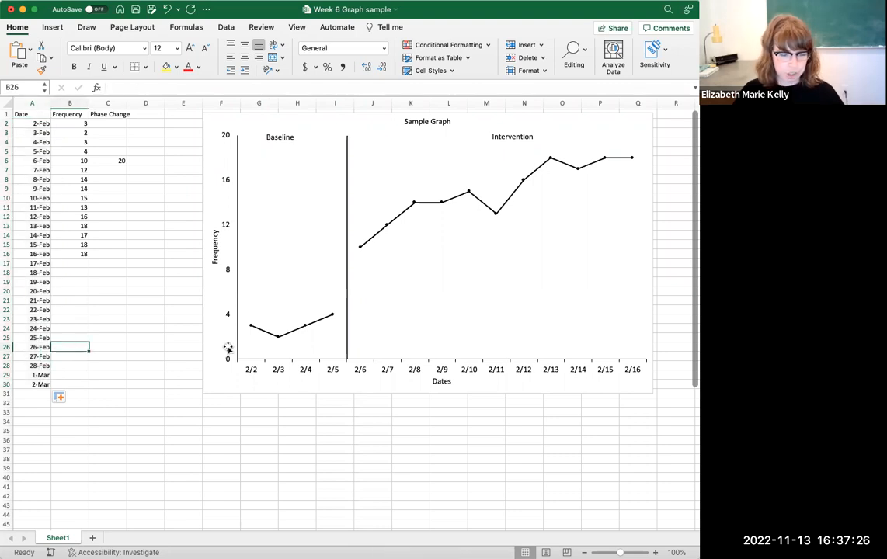
type("18")
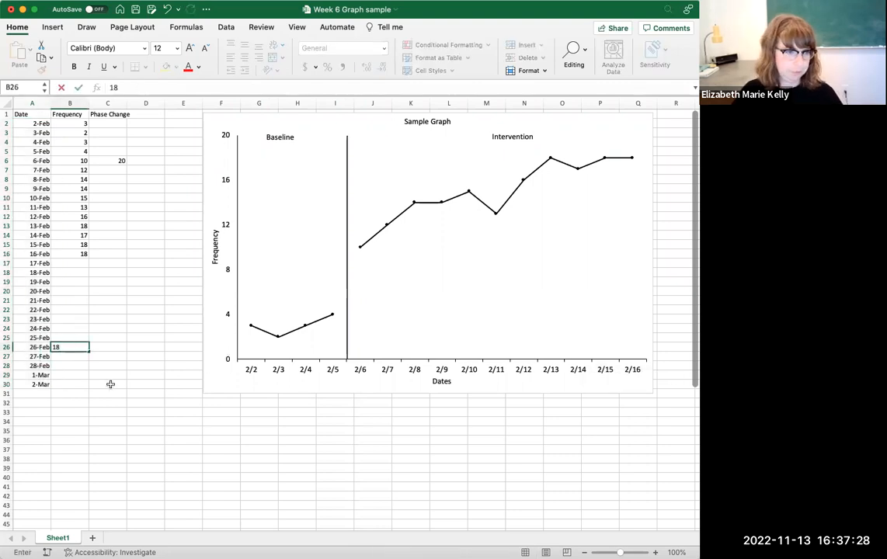
left_click(109, 382)
left_click(80, 348)
key("super+c")
key("Down")
key("super+v")
key("Down")
key("super+v")
key("Down")
key("super+v")
key("Down")
key("super+v")
key("Right")
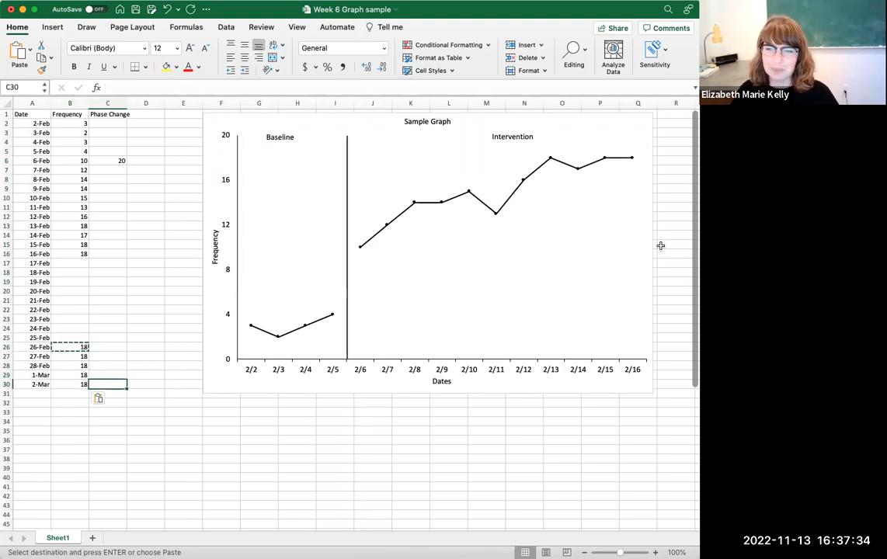
left_click(197, 420)
double_click(274, 441)
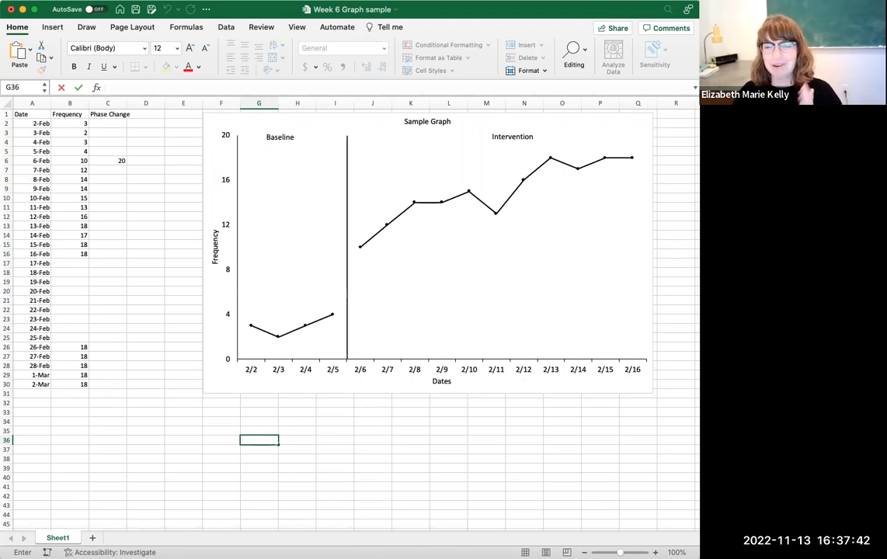
Extend the chart's source data range down to row 30 to include the new dates and frequencies.
left_click(422, 271)
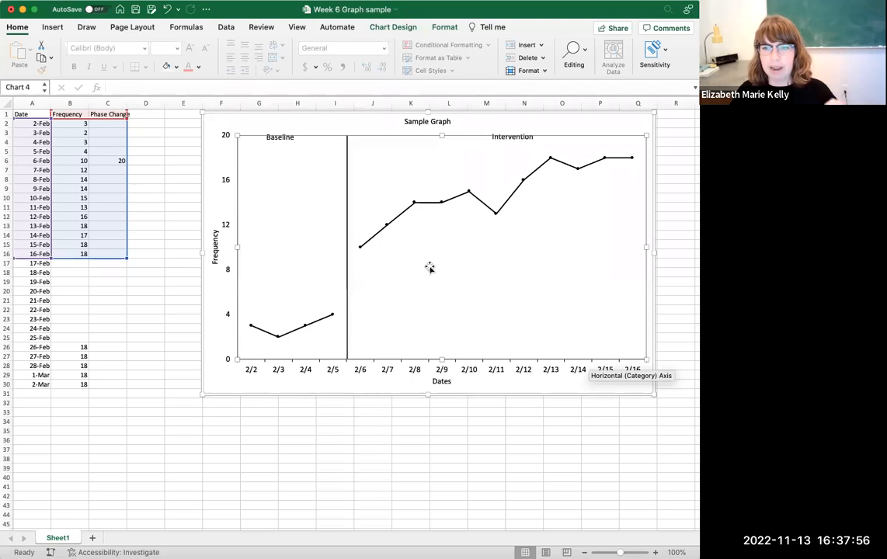
left_click(126, 259)
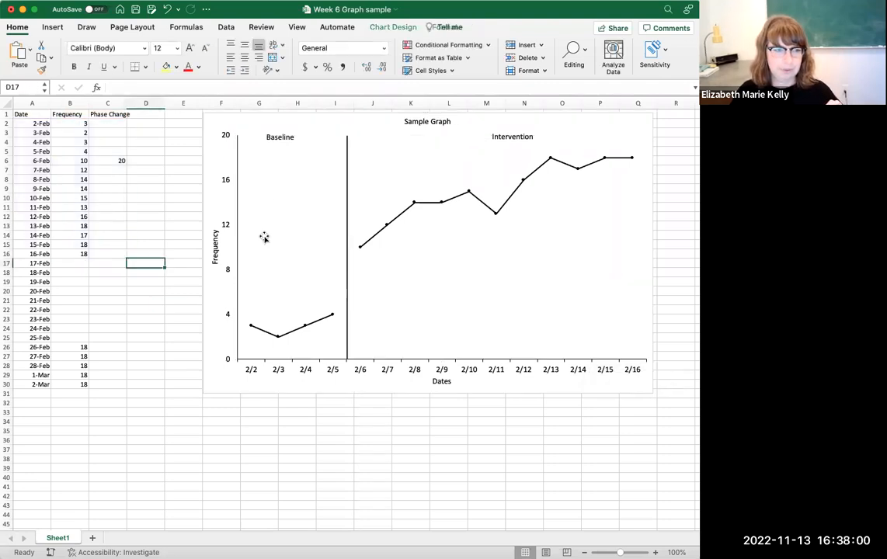
left_click(436, 277)
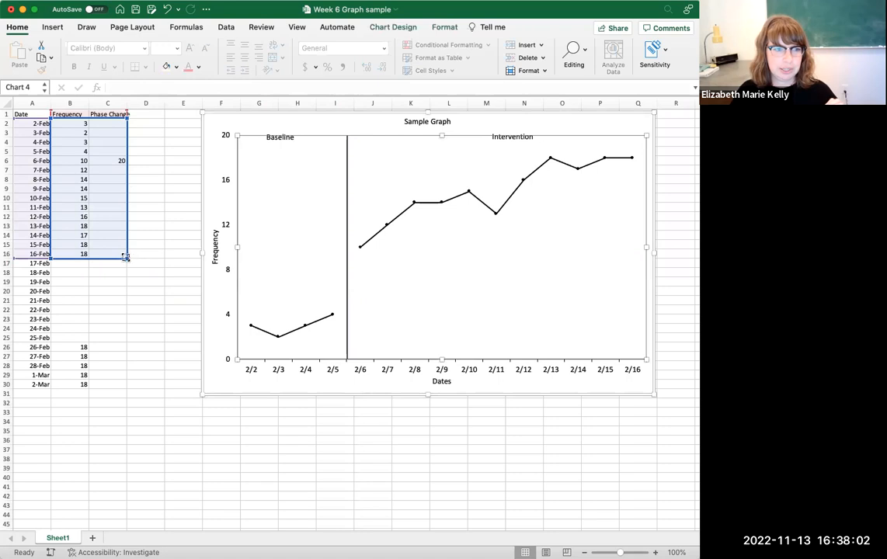
left_click_drag(127, 258, 119, 389)
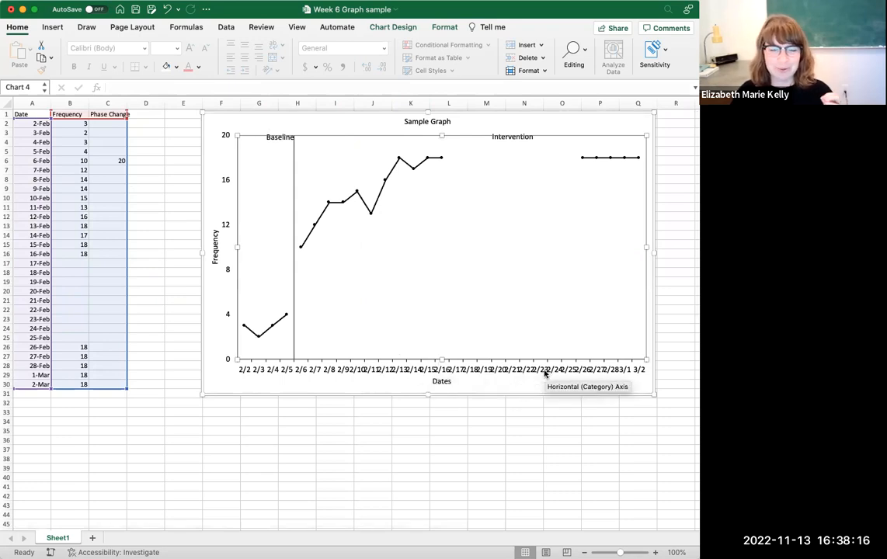
Reposition the Baseline label between the vertical axis and the phase line, and shift the Intervention label slightly closer to the phase line.
left_click(273, 133)
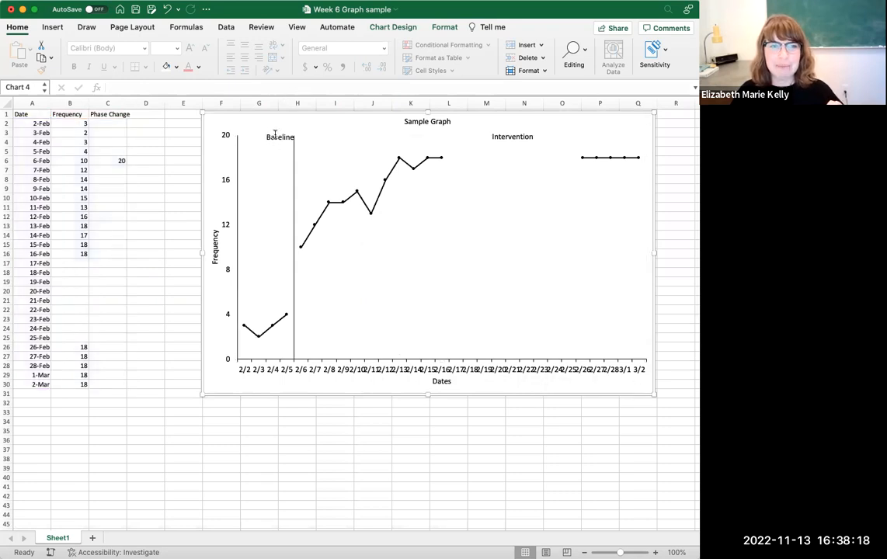
left_click(273, 132)
left_click_drag(289, 126, 277, 129)
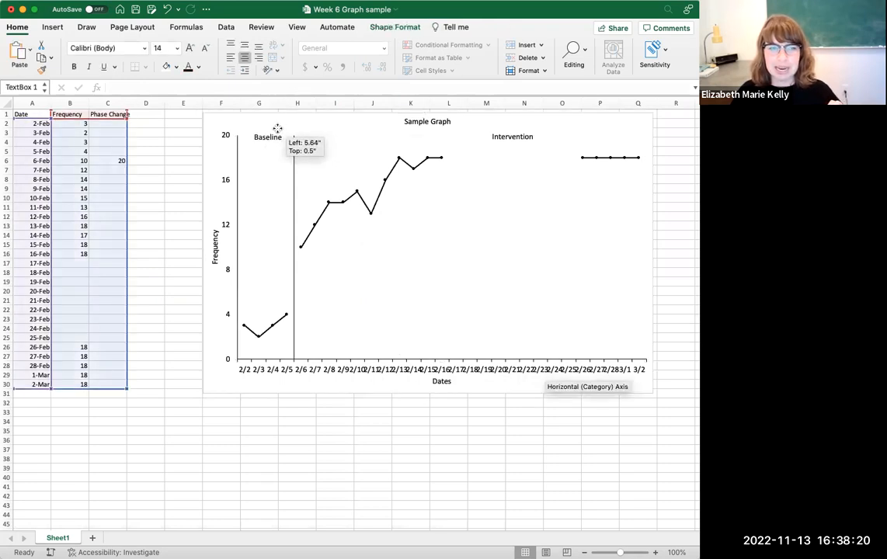
left_click(511, 136)
left_click_drag(524, 128, 509, 130)
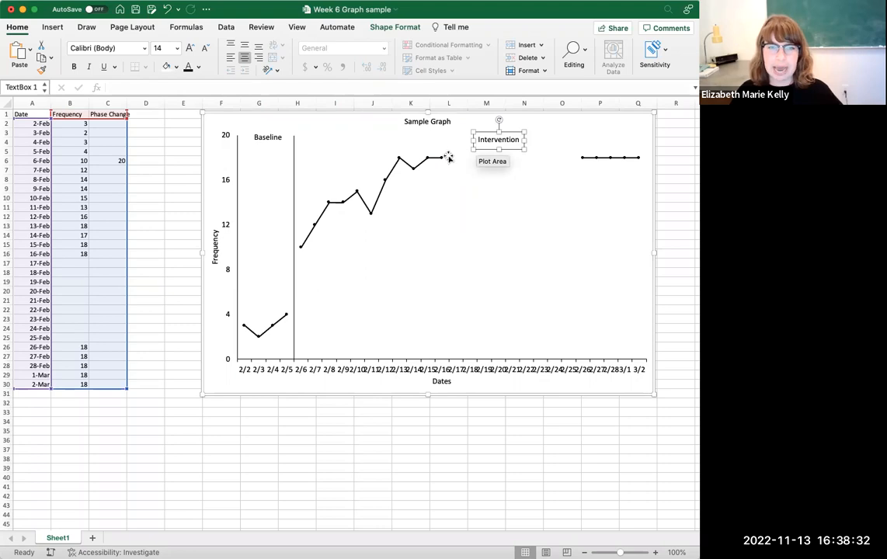
left_click(507, 188)
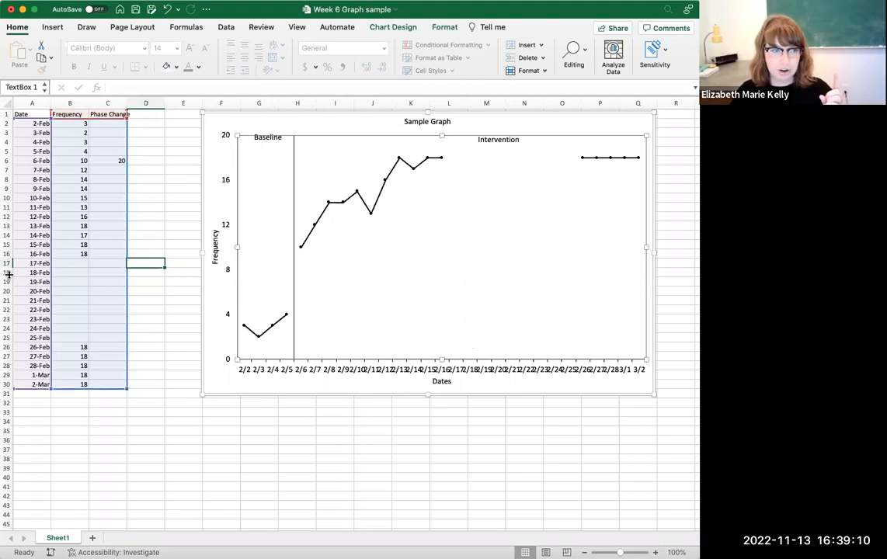
Delete rows 18 to 25, which hold the dates 18-Feb to 25-Feb without data.
left_click(151, 459)
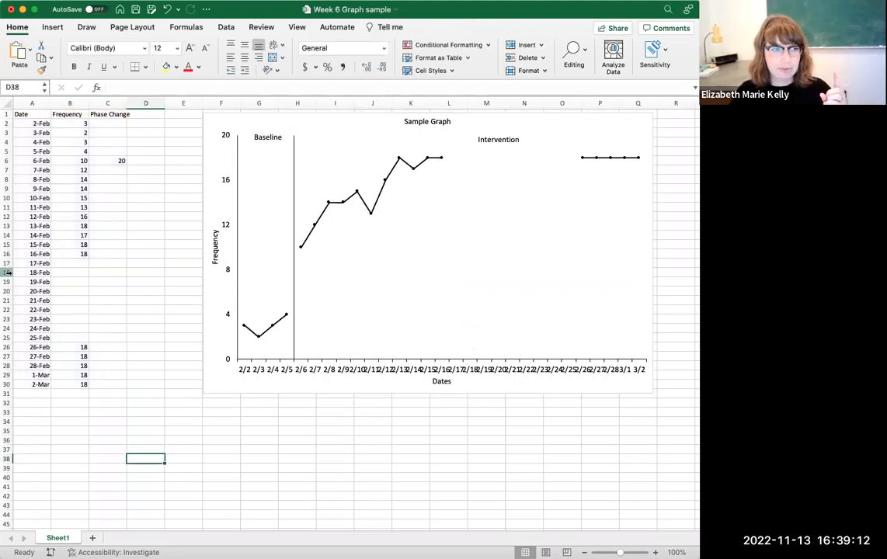
left_click(8, 273)
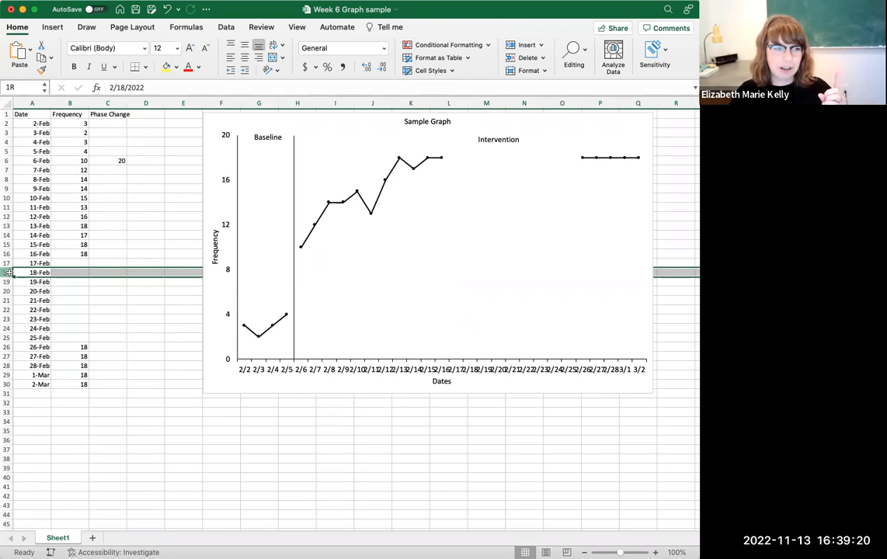
left_click_drag(7, 272, 8, 338)
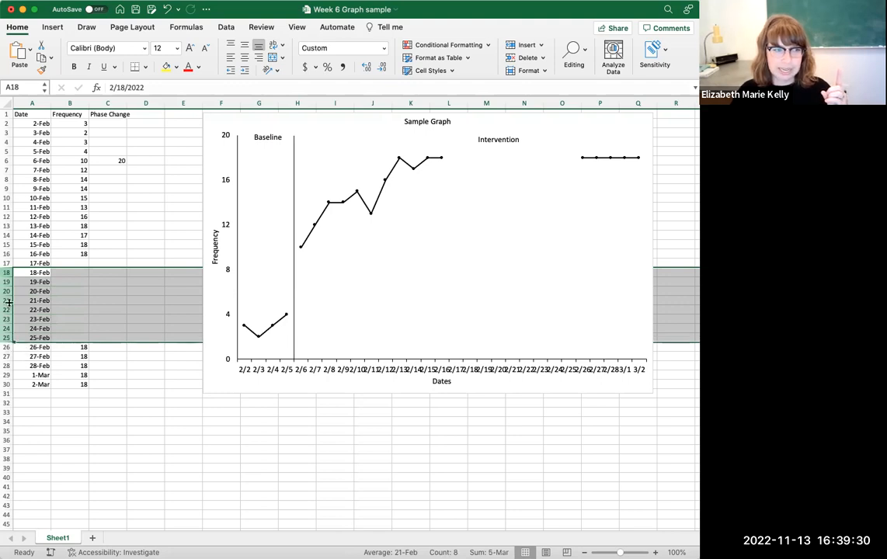
right_click(8, 297)
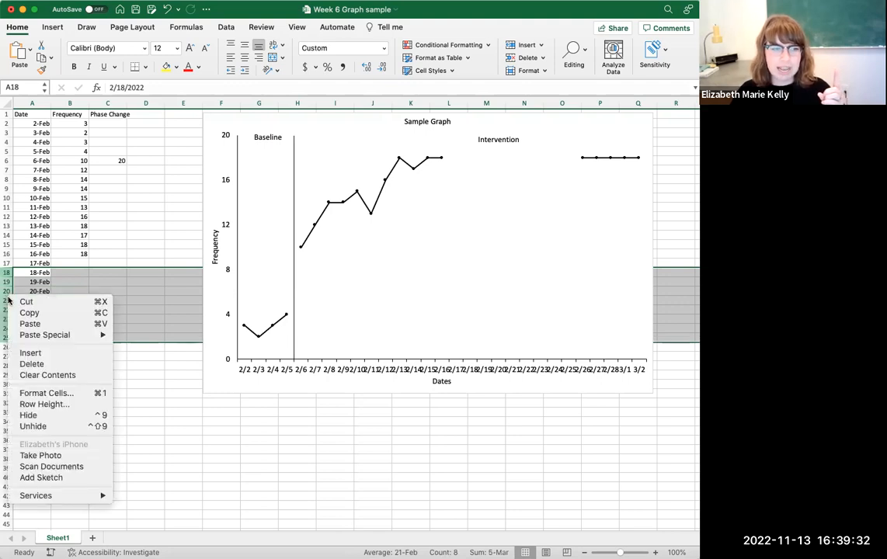
left_click(46, 364)
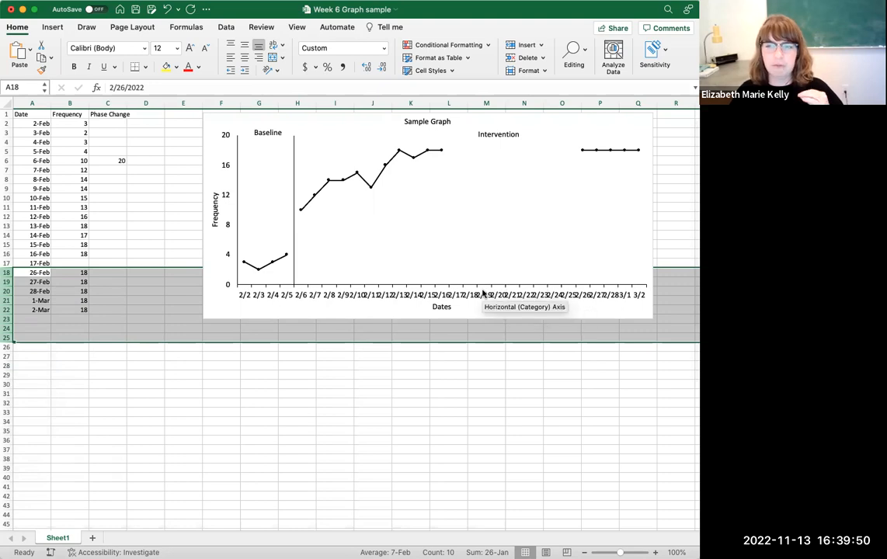
Change the axis type of the chart's horizontal date axis to Text axis and close the axis formatting.
double_click(482, 296)
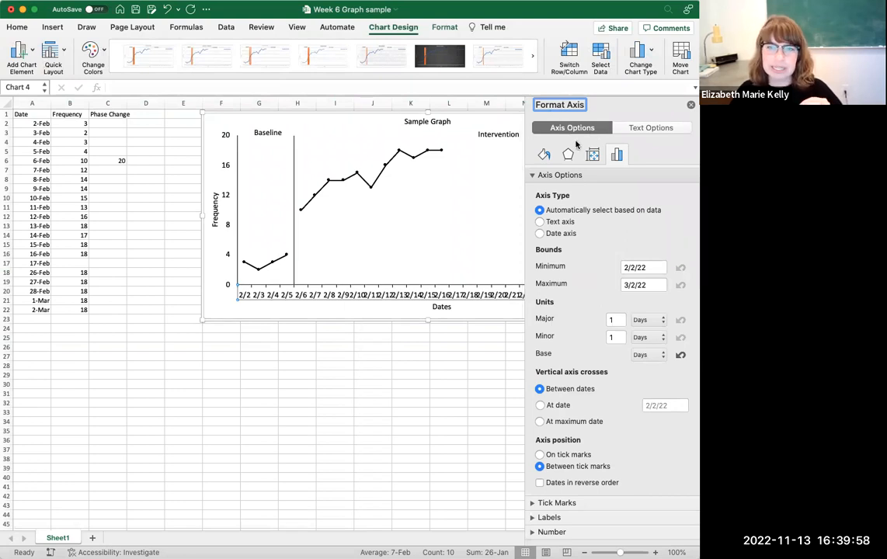
left_click(532, 175)
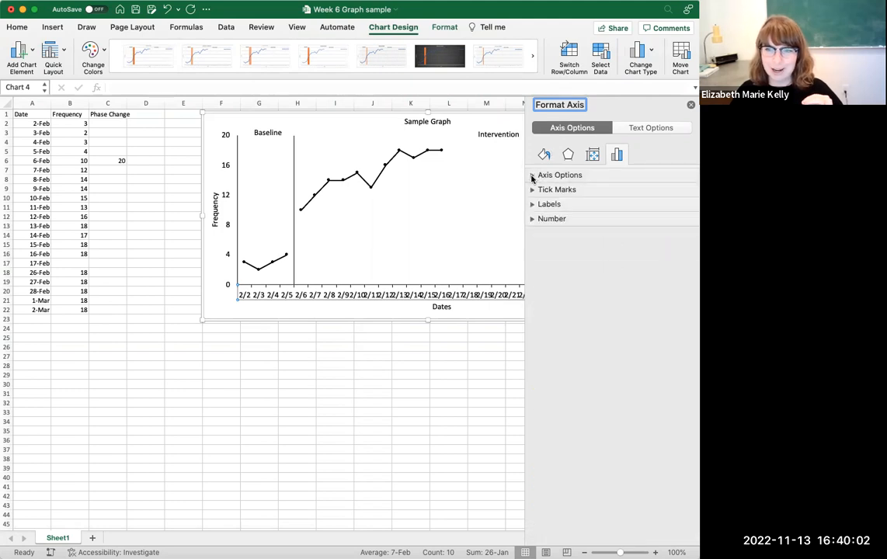
left_click(533, 175)
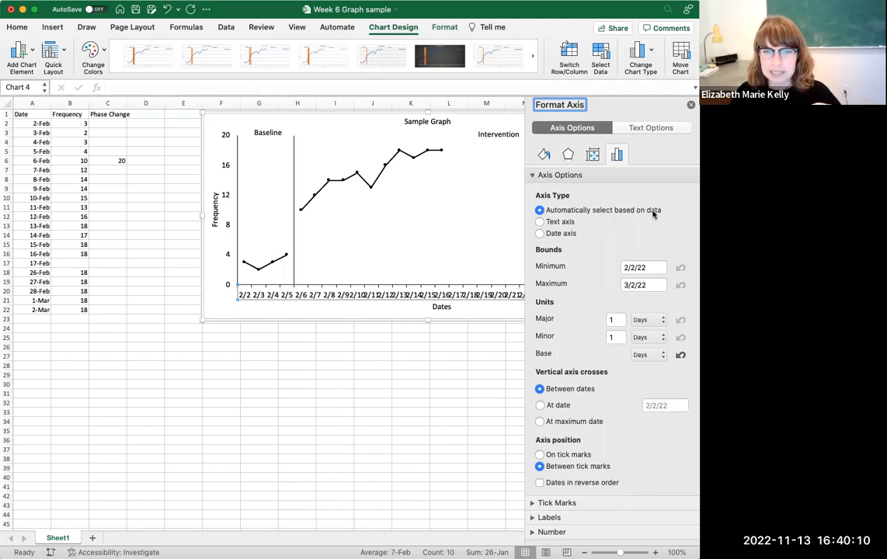
left_click(539, 222)
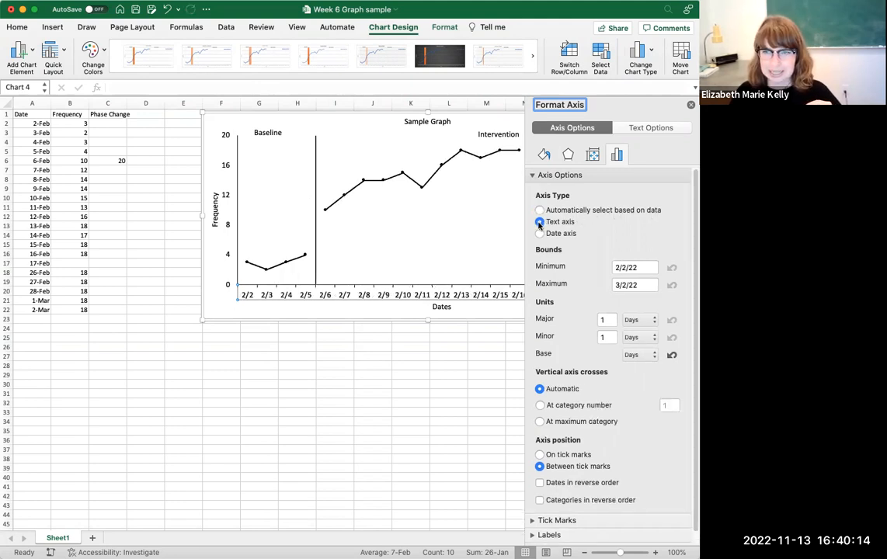
left_click(691, 104)
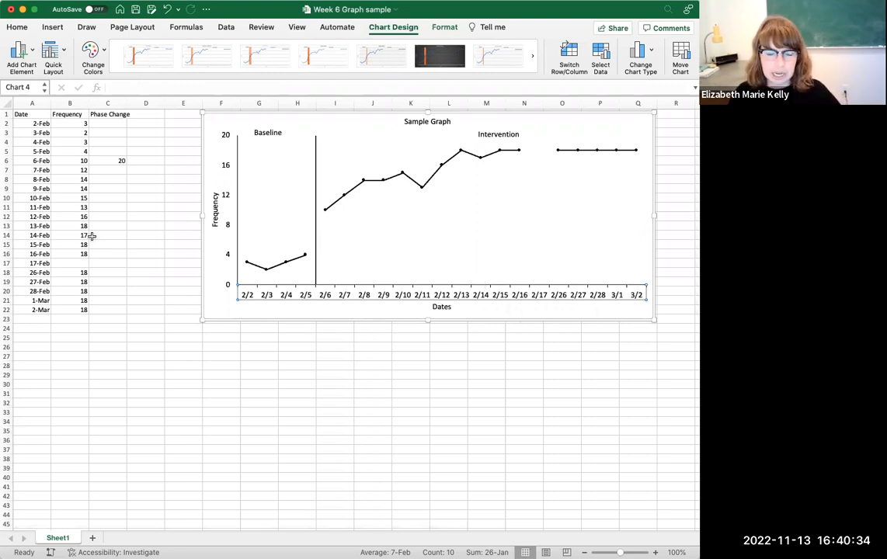
Clear the 17-Feb date from cell A17, keeping its row as a blank gap.
left_click(33, 263)
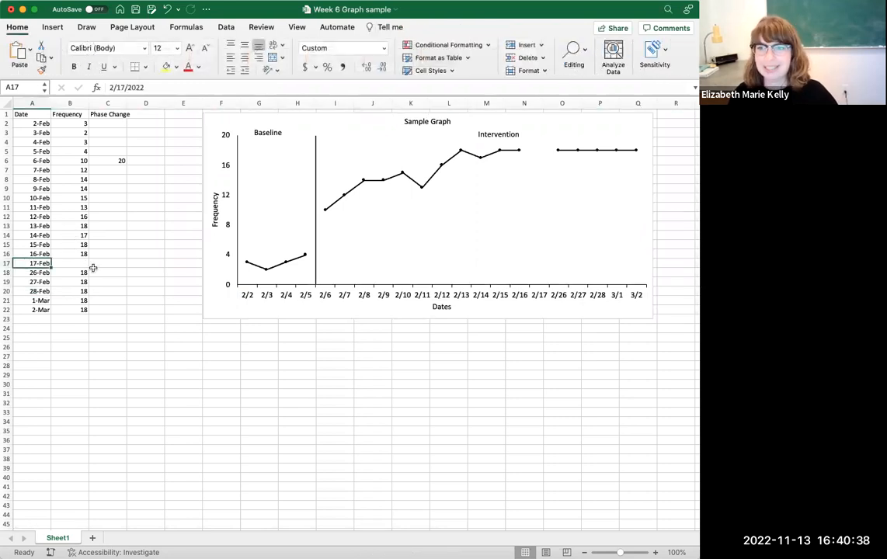
key("Delete")
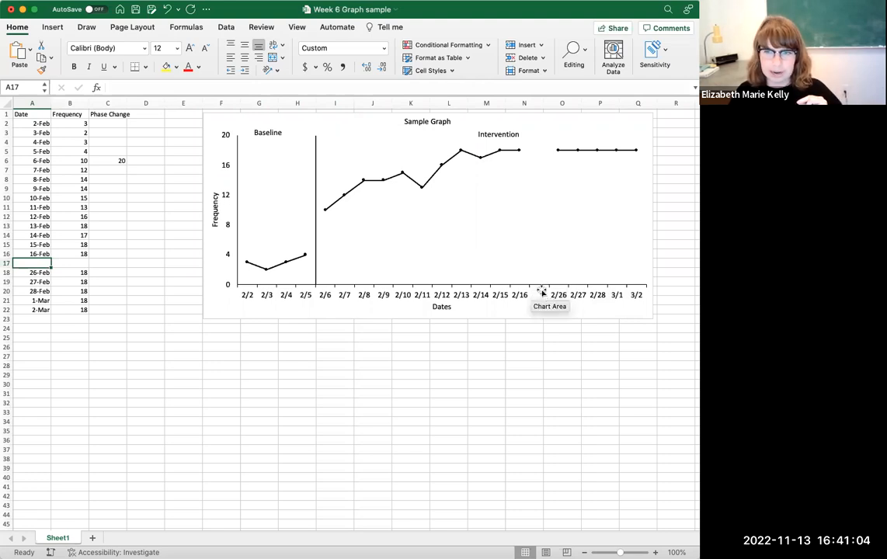
Draw a rectangle about 0.63" wide and 0.1" high over the horizontal axis line between 2/16 and 2/26.
left_click(52, 28)
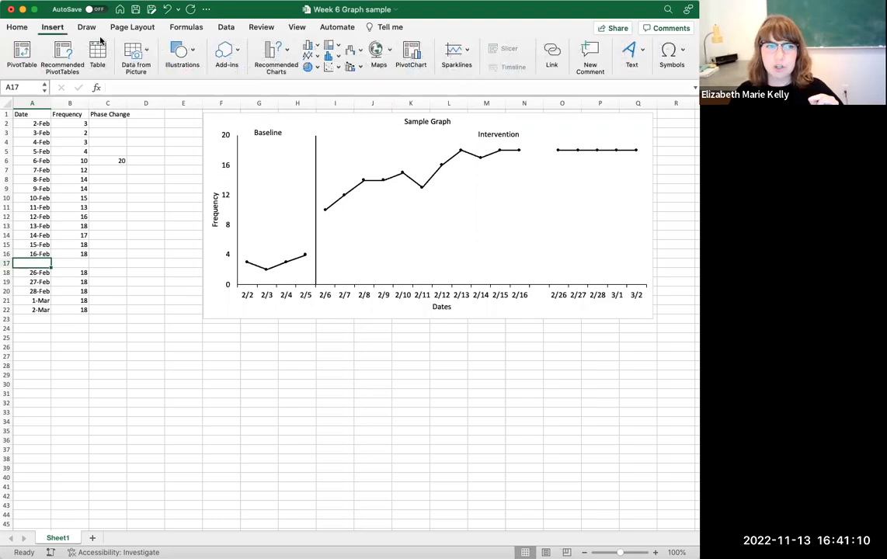
left_click(182, 56)
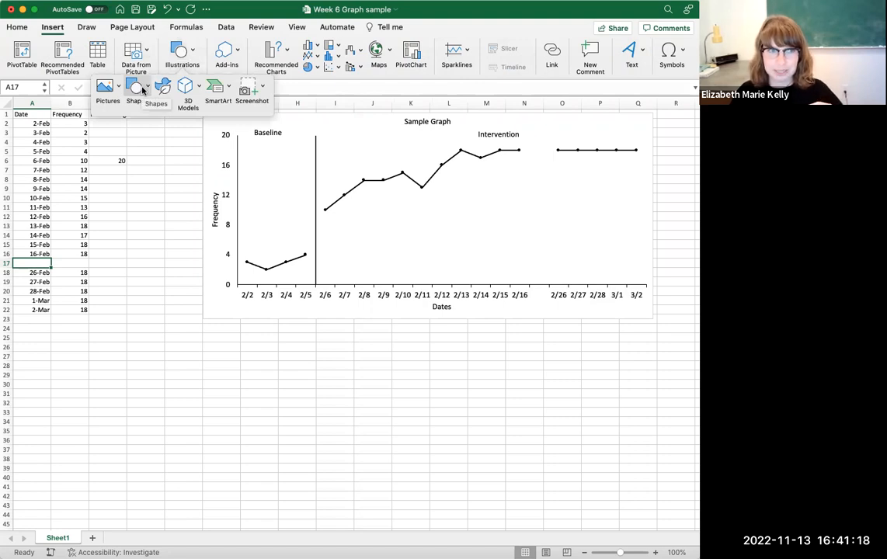
key("Escape")
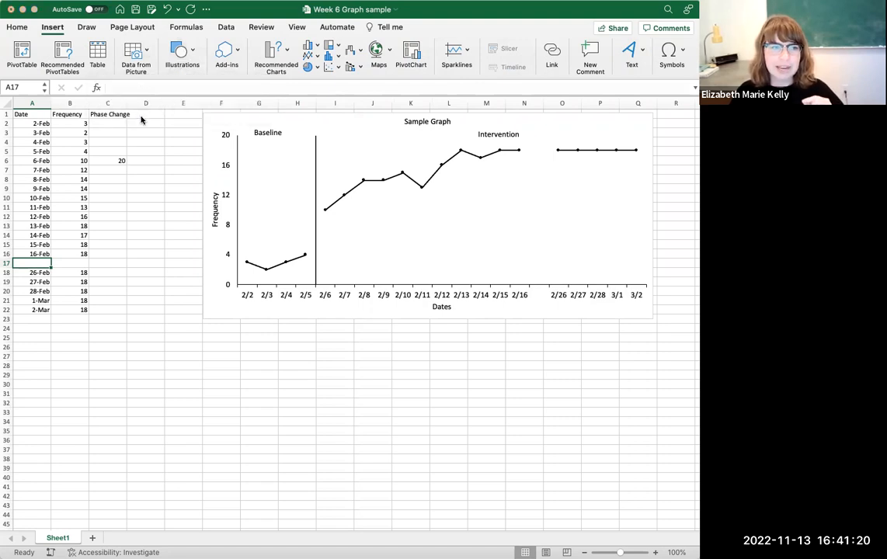
left_click(132, 209)
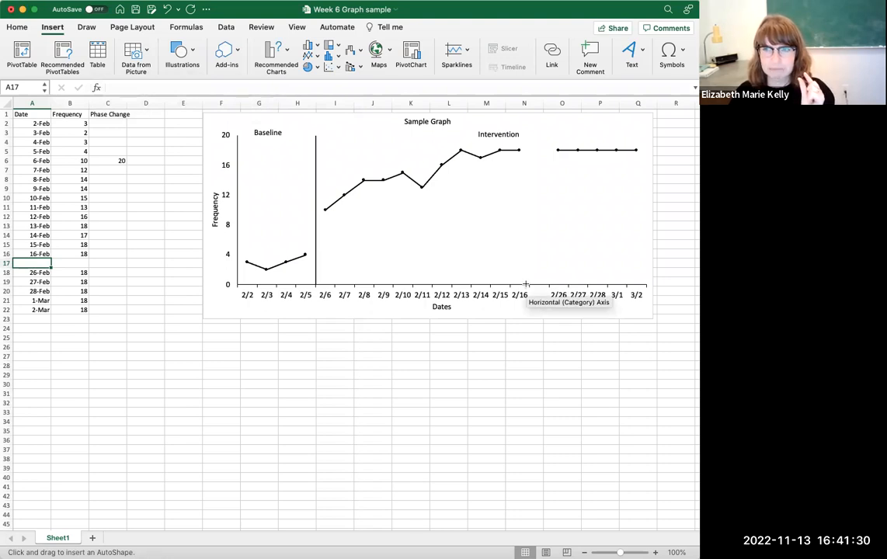
left_click_drag(526, 284, 553, 289)
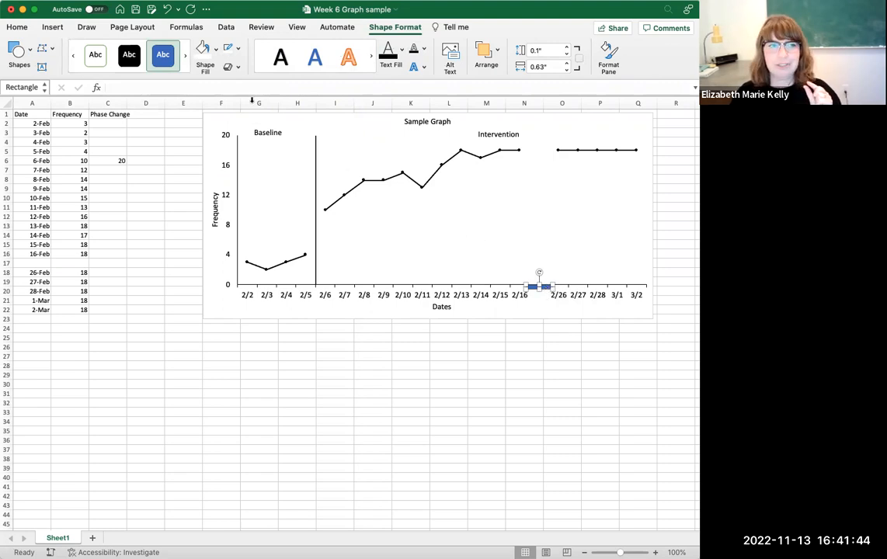
Fill the rectangle over the axis gap with white, hide its outline, and deselect it.
left_click(216, 53)
left_click(202, 122)
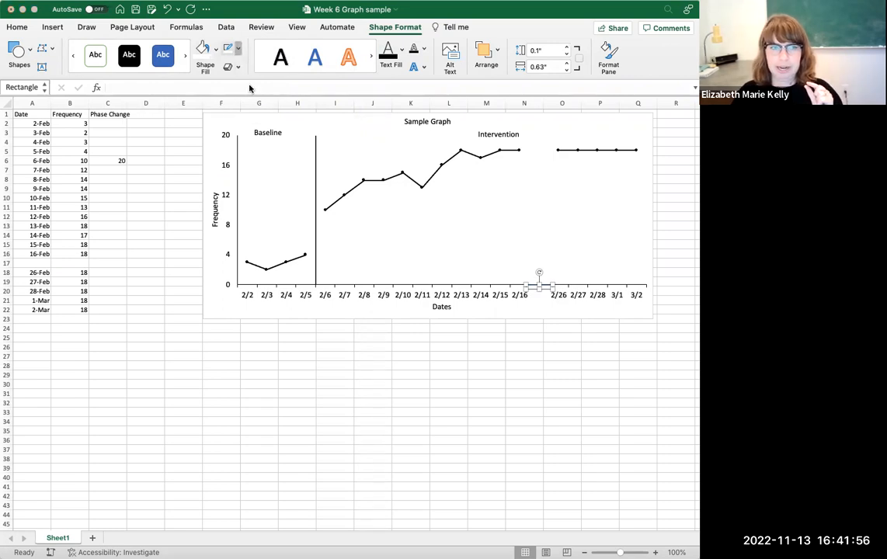
left_click(444, 411)
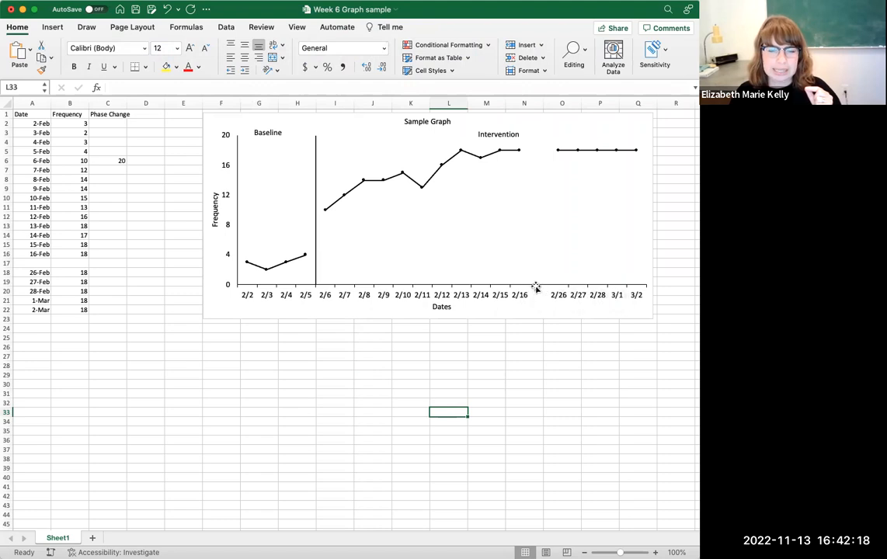
Draw a rectangle about 0.25" wide and 0.33" high over the horizontal axis line between 2/16 and 2/26.
left_click(54, 28)
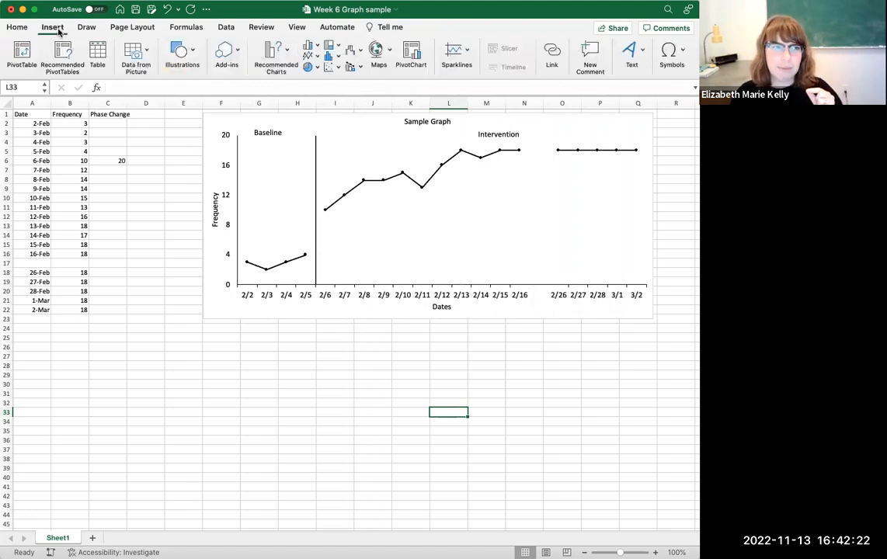
left_click(185, 53)
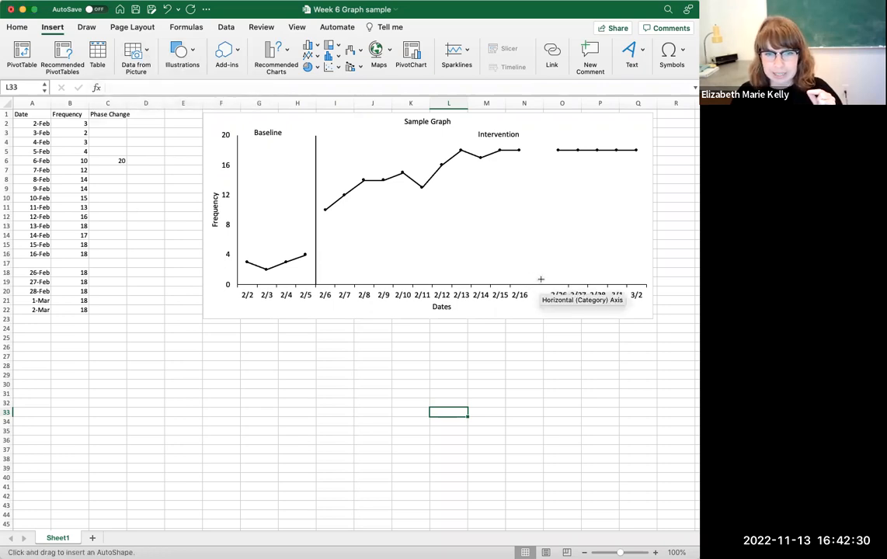
left_click_drag(533, 278, 544, 292)
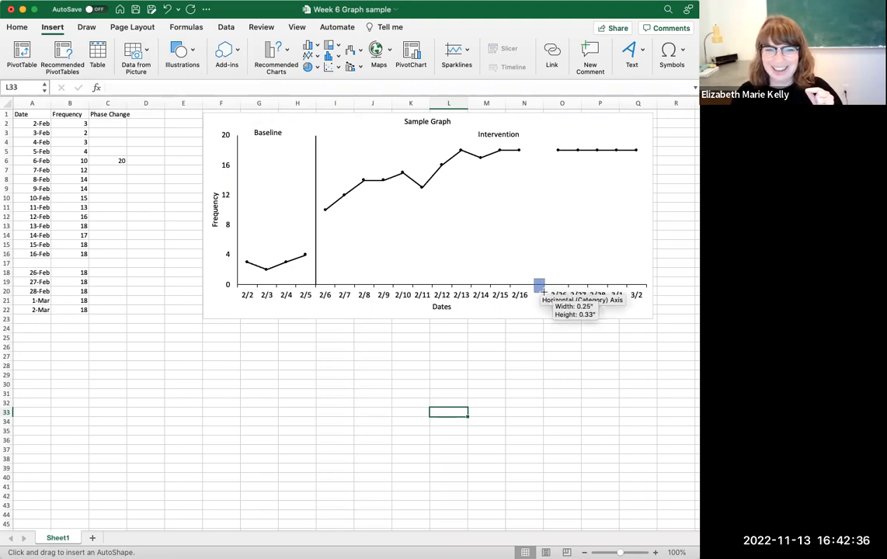
left_click_drag(545, 292, 545, 292)
Fill the new rectangle over the axis gap with white, remove its visible outline, and deselect it.
right_click(543, 290)
left_click(513, 400)
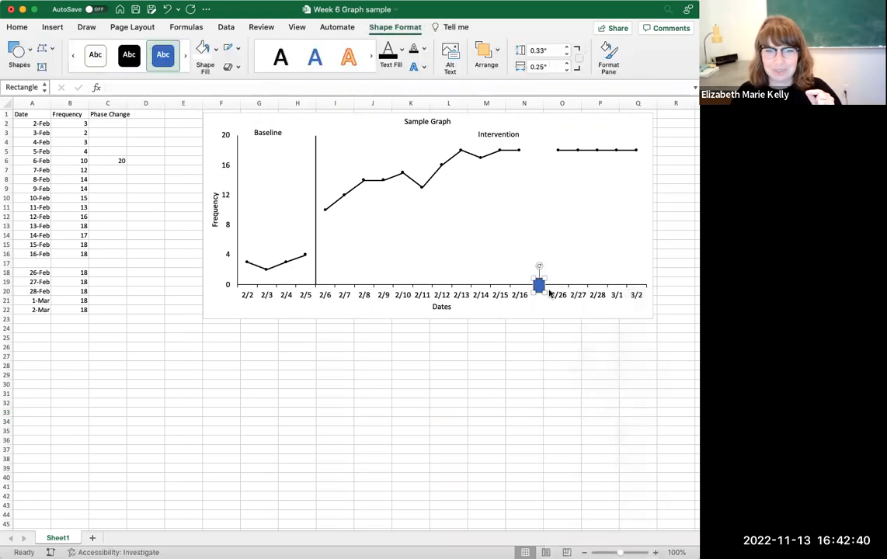
left_click(203, 48)
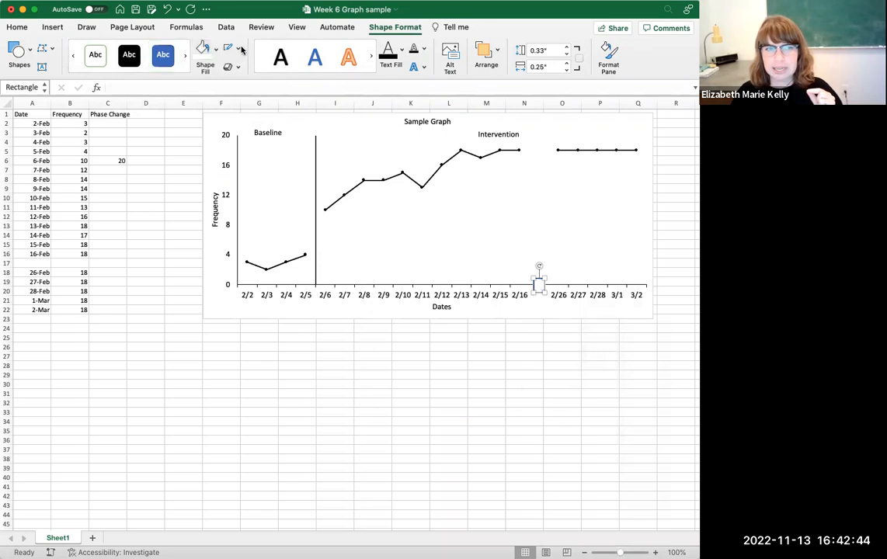
left_click(557, 390)
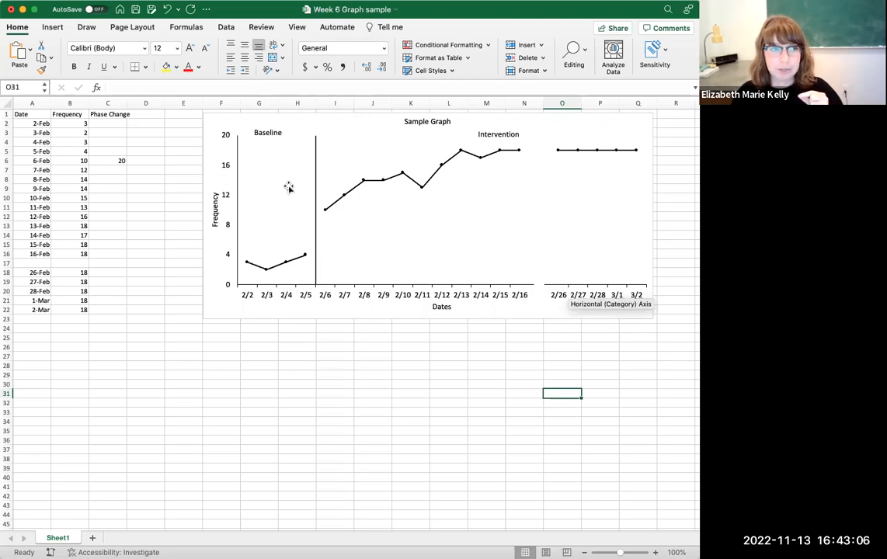
Draw a slanted straight line about 0.43" high and 0.1" wide across the axis at the gap's edge beside 2/16.
left_click(53, 27)
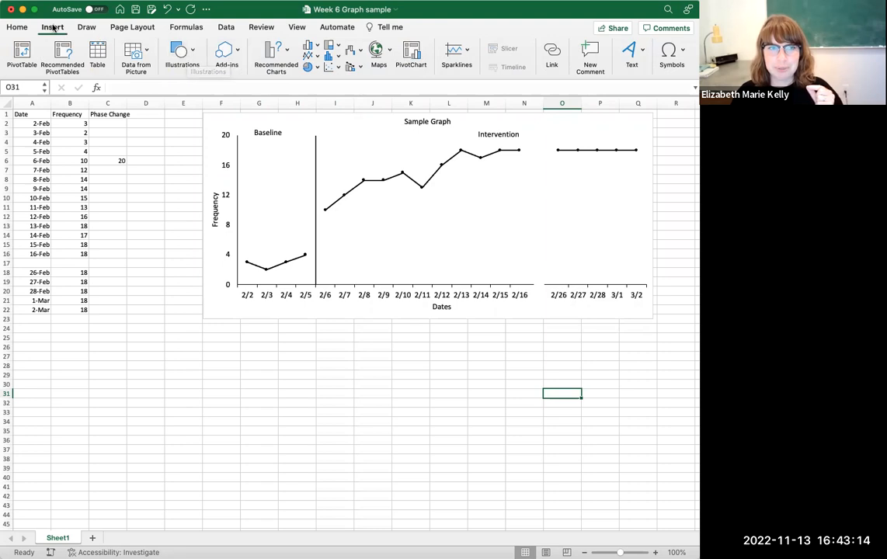
left_click(185, 50)
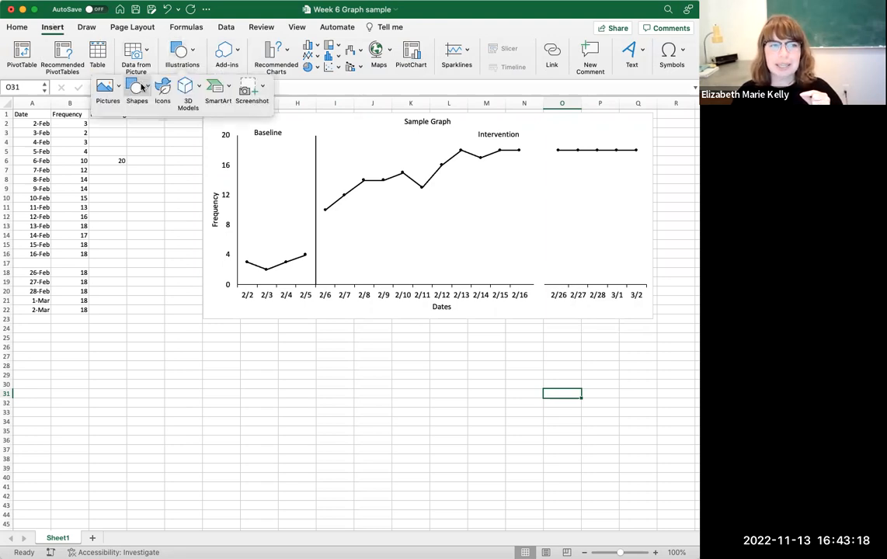
key("Escape")
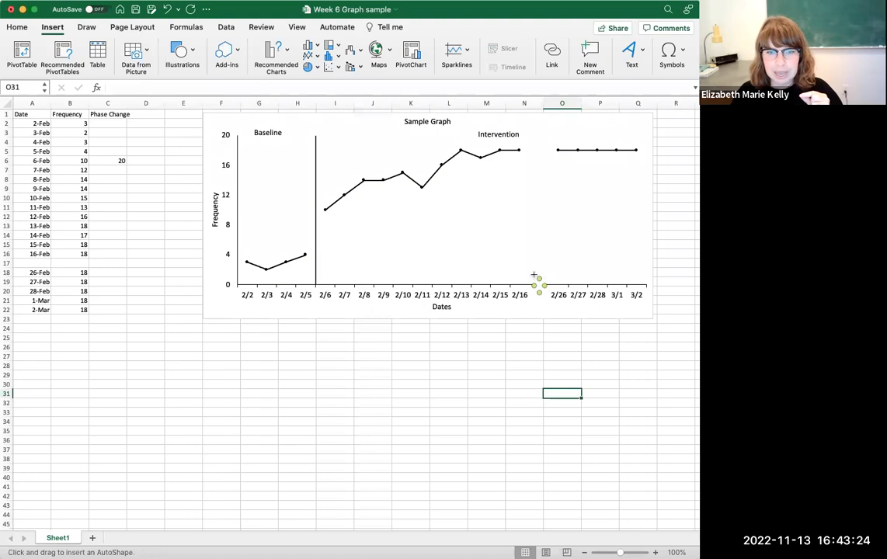
left_click_drag(536, 271, 532, 287)
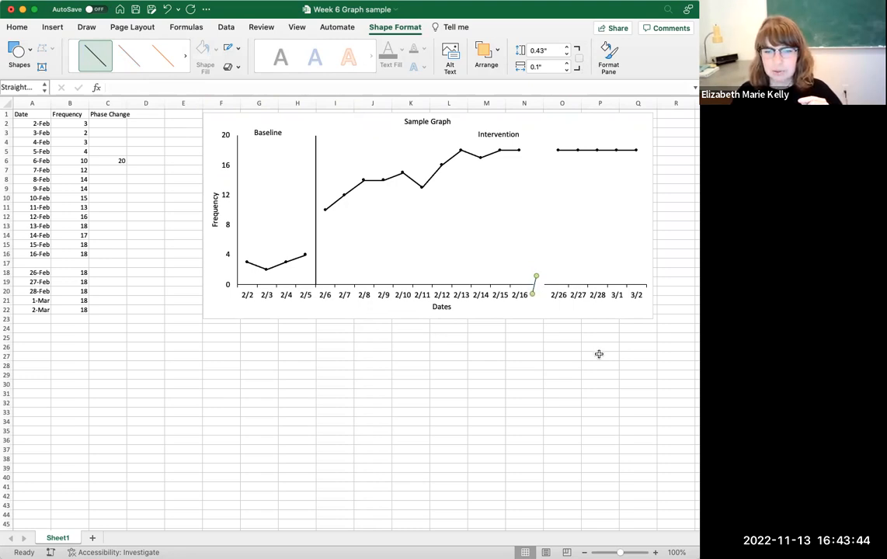
mouse_move(534, 286)
left_mouse_down()
mouse_move(558, 264)
mouse_move(534, 284)
left_mouse_up()
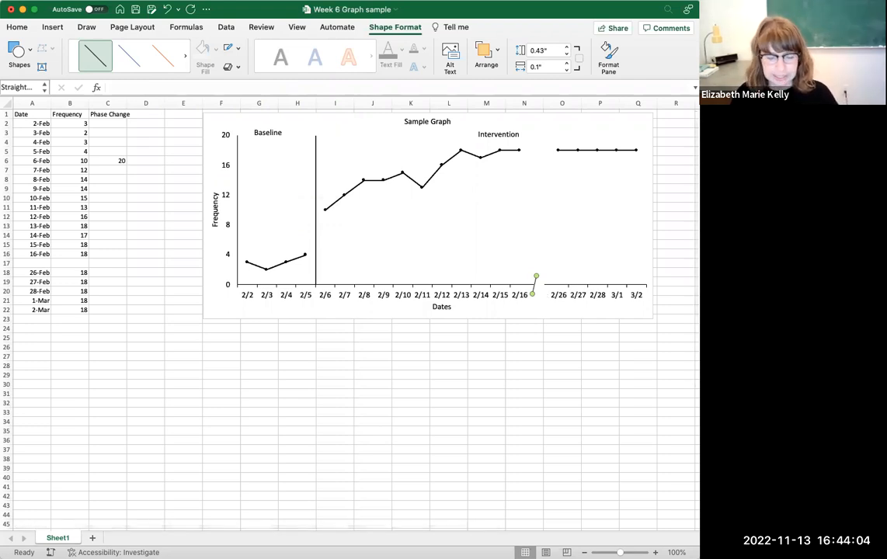
Duplicate the slanted line, align the copy parallel to it at the gap's edge beside 2/26, and deselect it.
key("super+v")
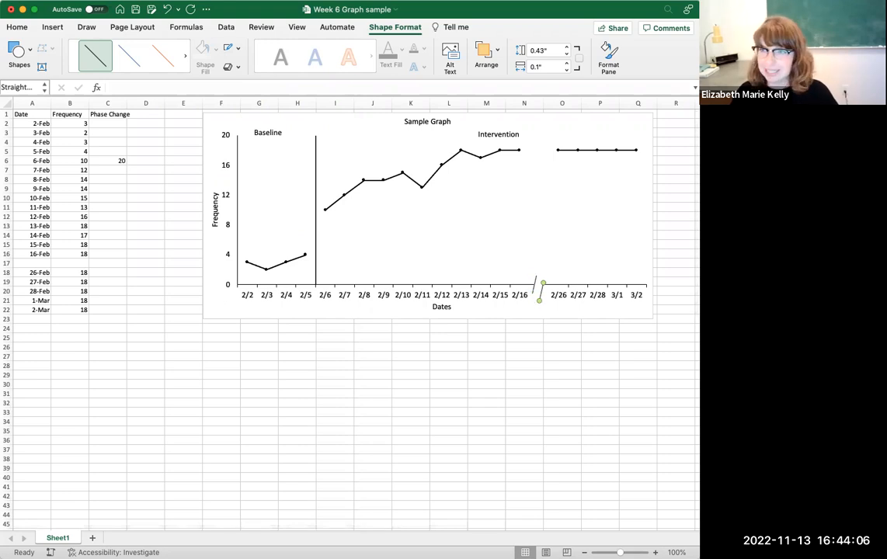
left_click_drag(545, 289, 542, 282)
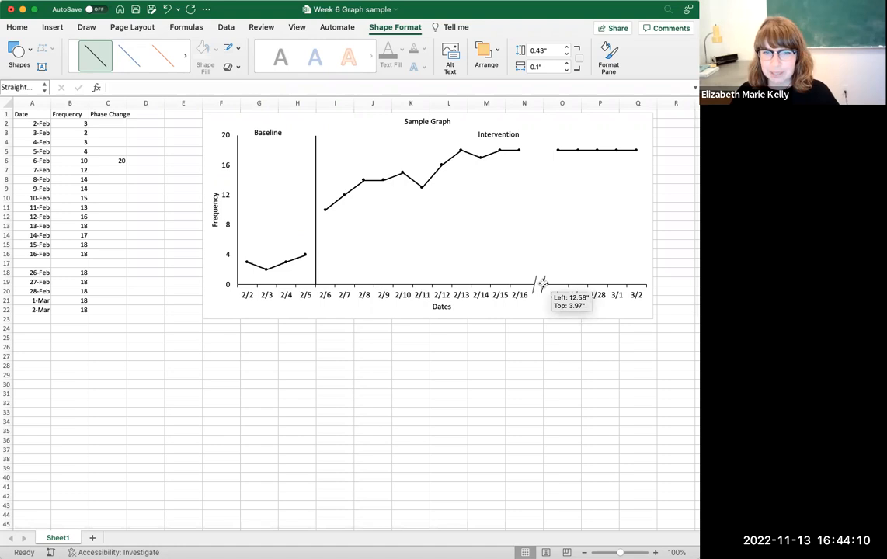
left_click_drag(543, 282, 543, 281)
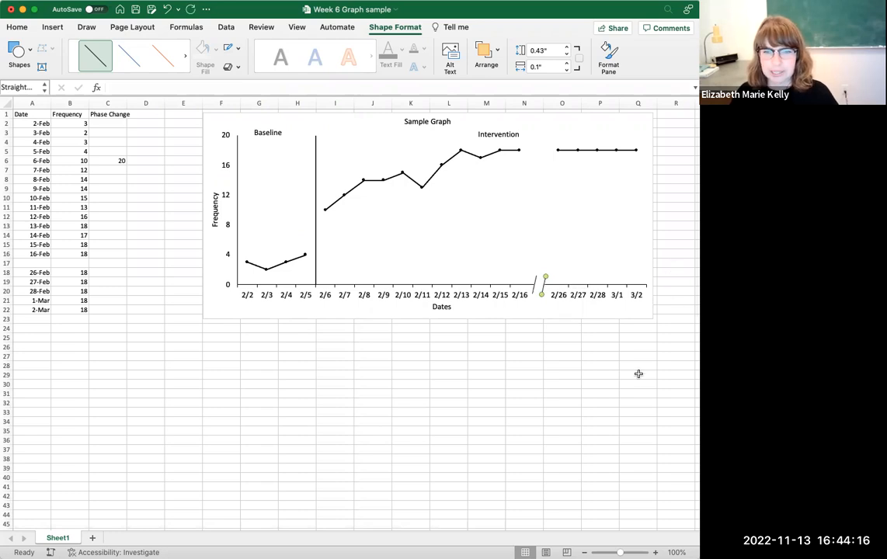
left_click(336, 403)
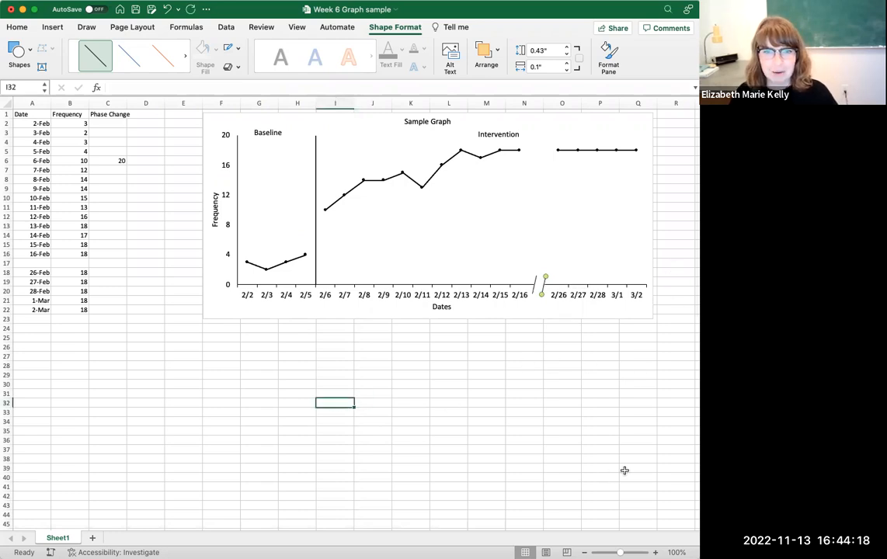